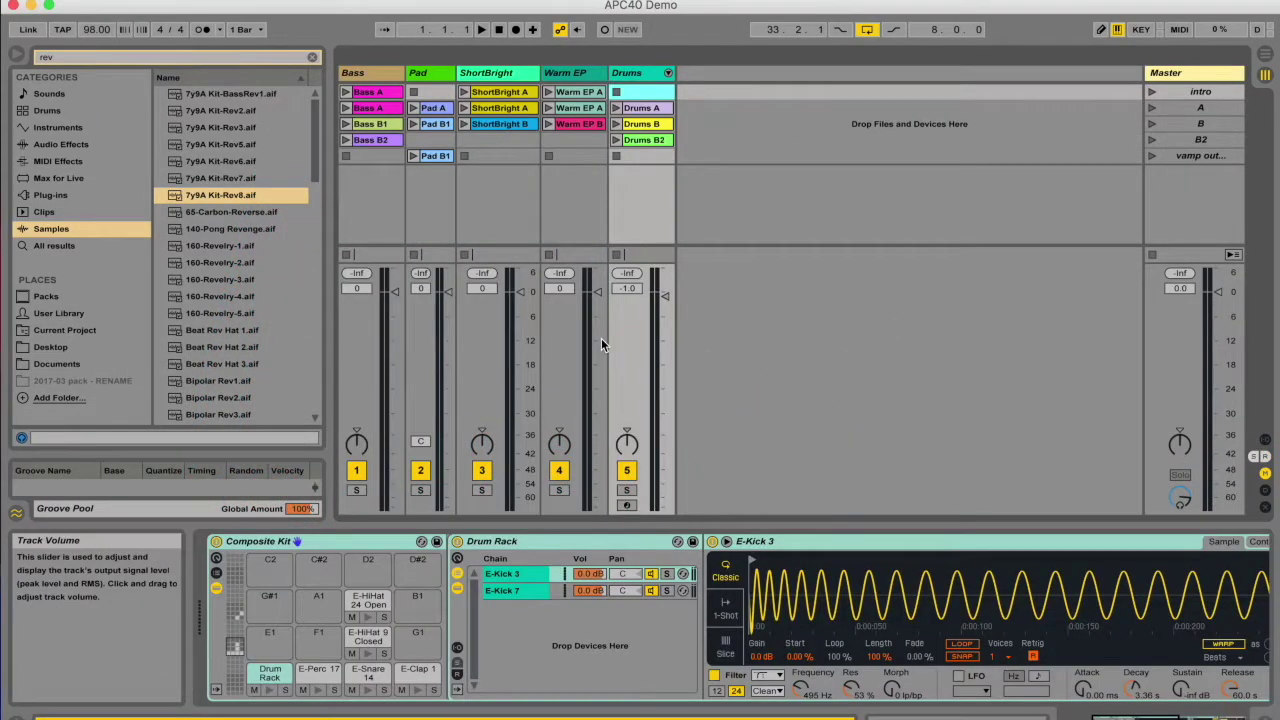
Toggle between Session and Arrangement views in the opened APC40 Demo set
key("Tab")
Launch scene B (Bass B1, Pad B1, ShortBright B, Warm EP B, Drums B), then stop playback
key("Tab")
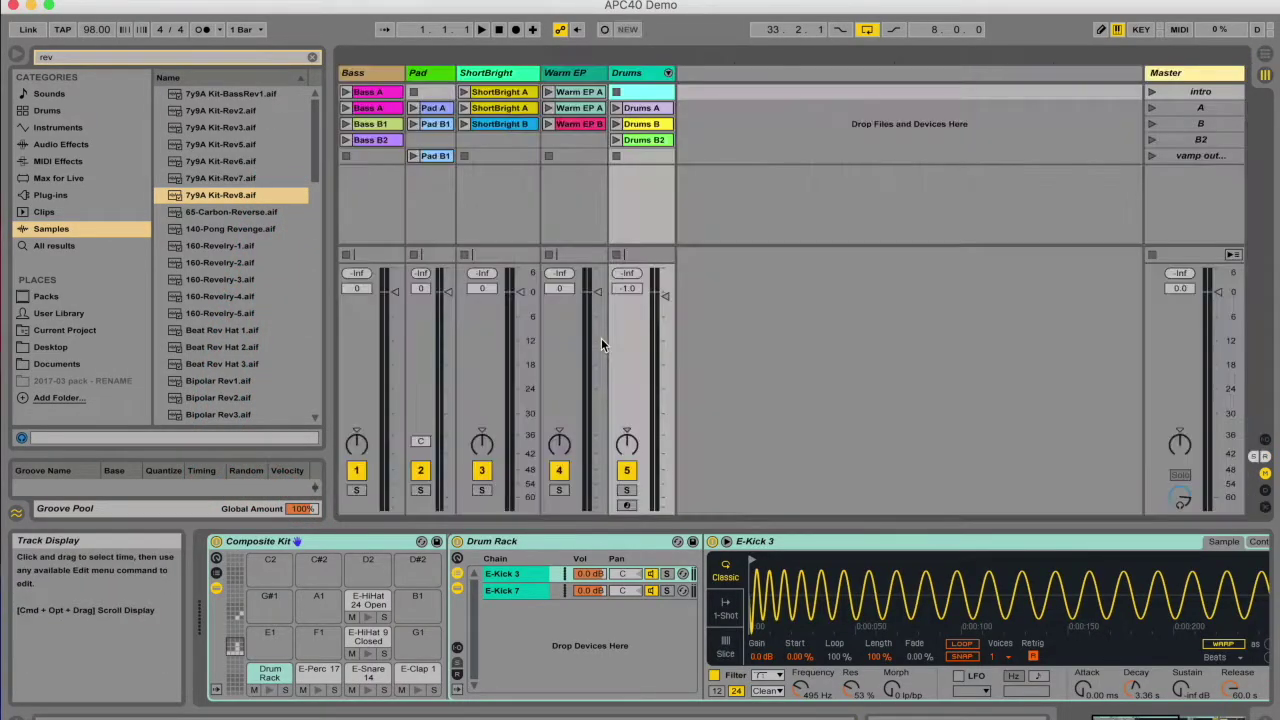
key("Tab")
key("Tab")
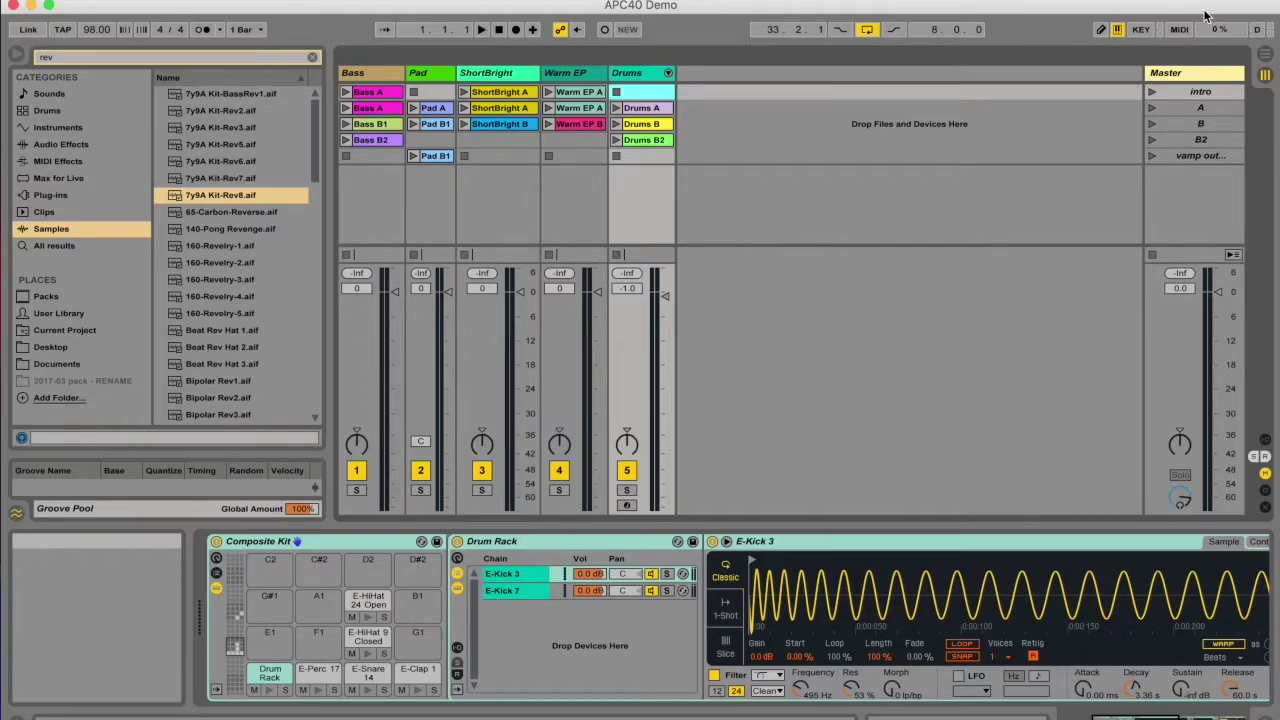
left_click(1151, 124)
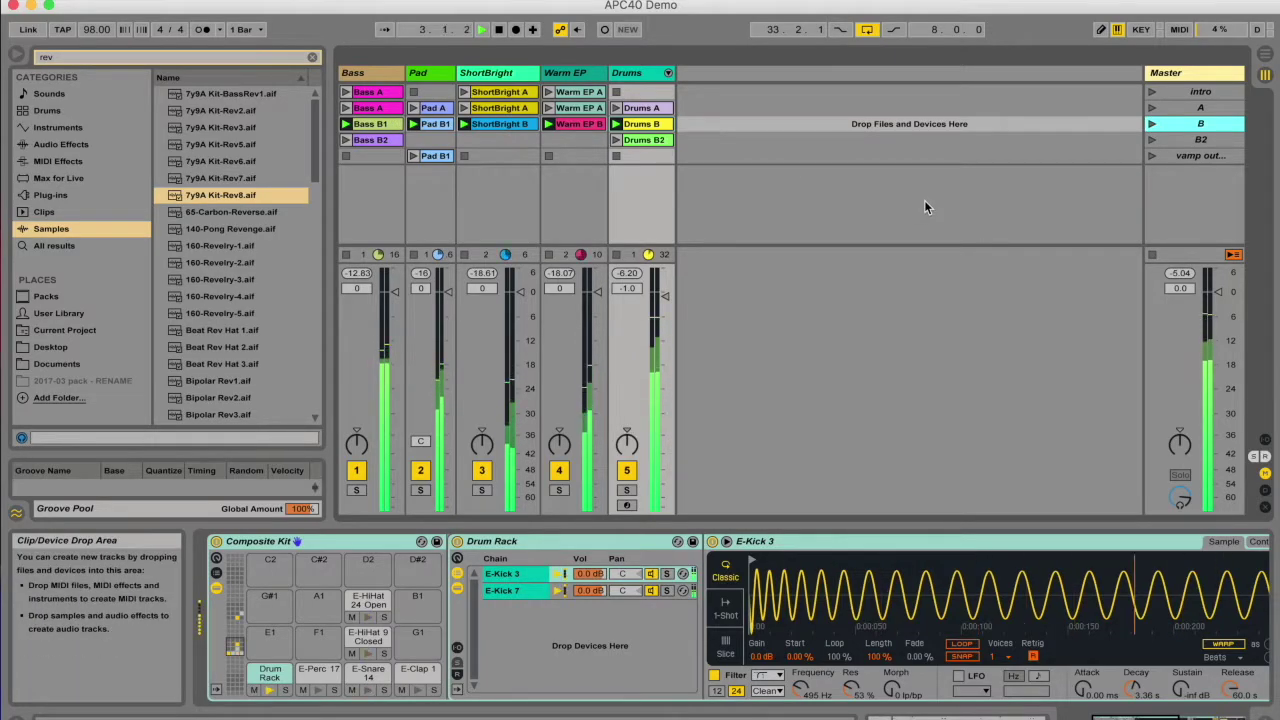
key("space")
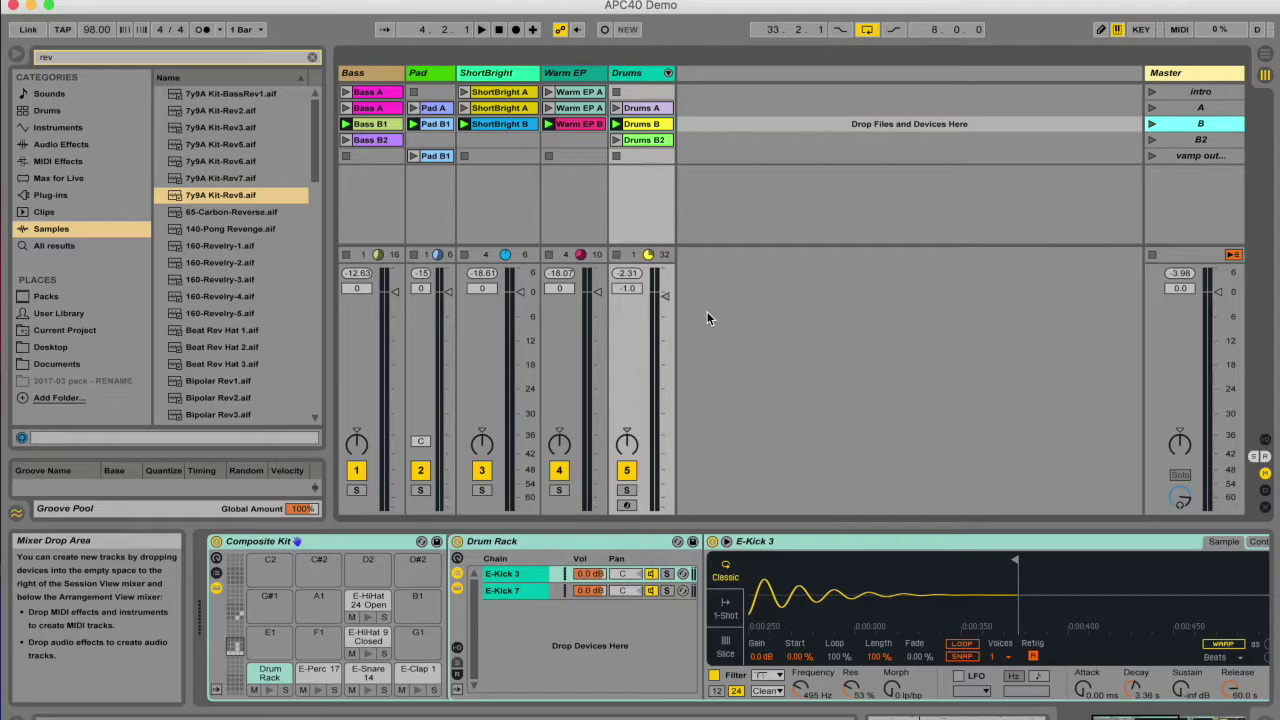
Confirm Multicore/Multiprocessor Support is On in the CPU preferences, then close them
key("super+comma")
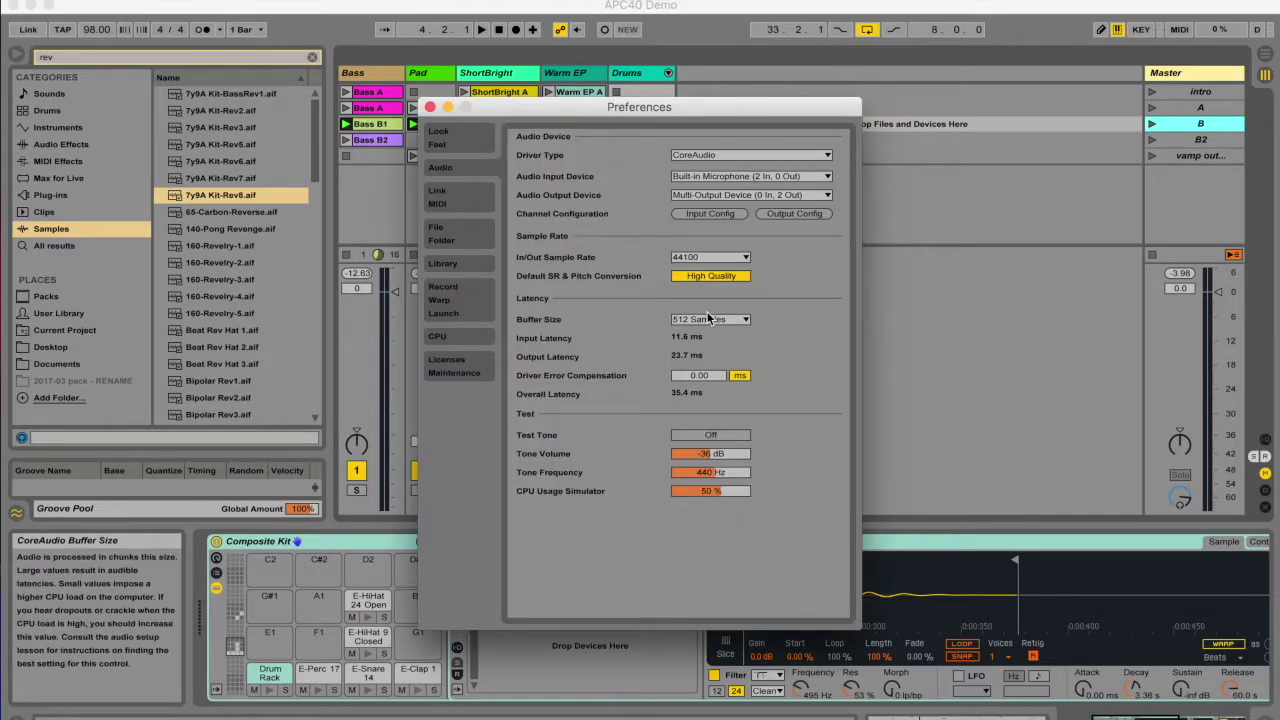
left_click(446, 338)
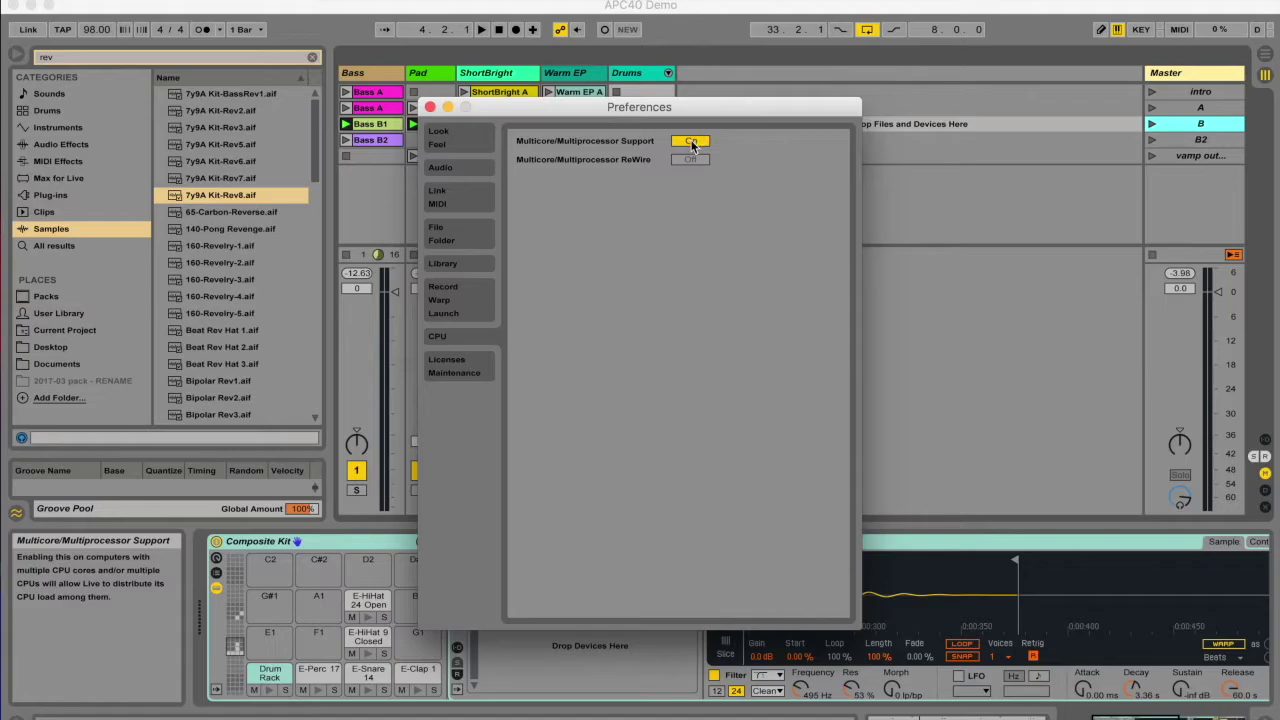
key("Escape")
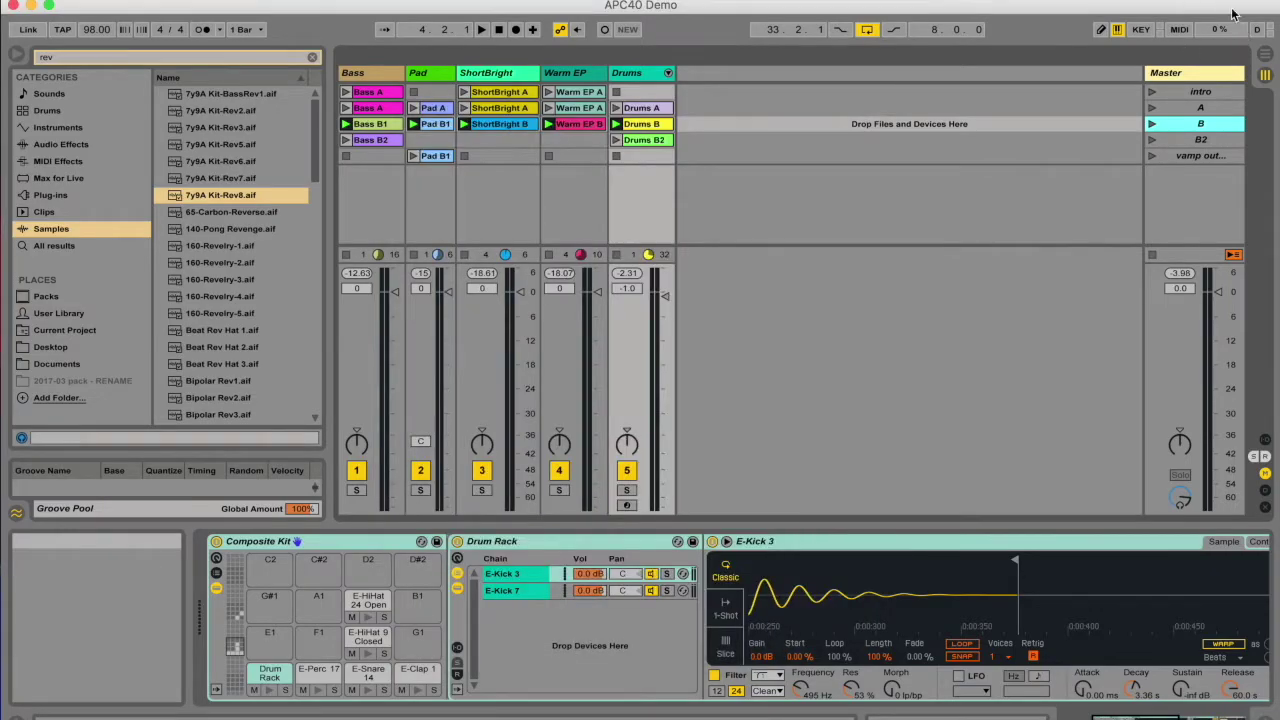
left_click(1212, 30)
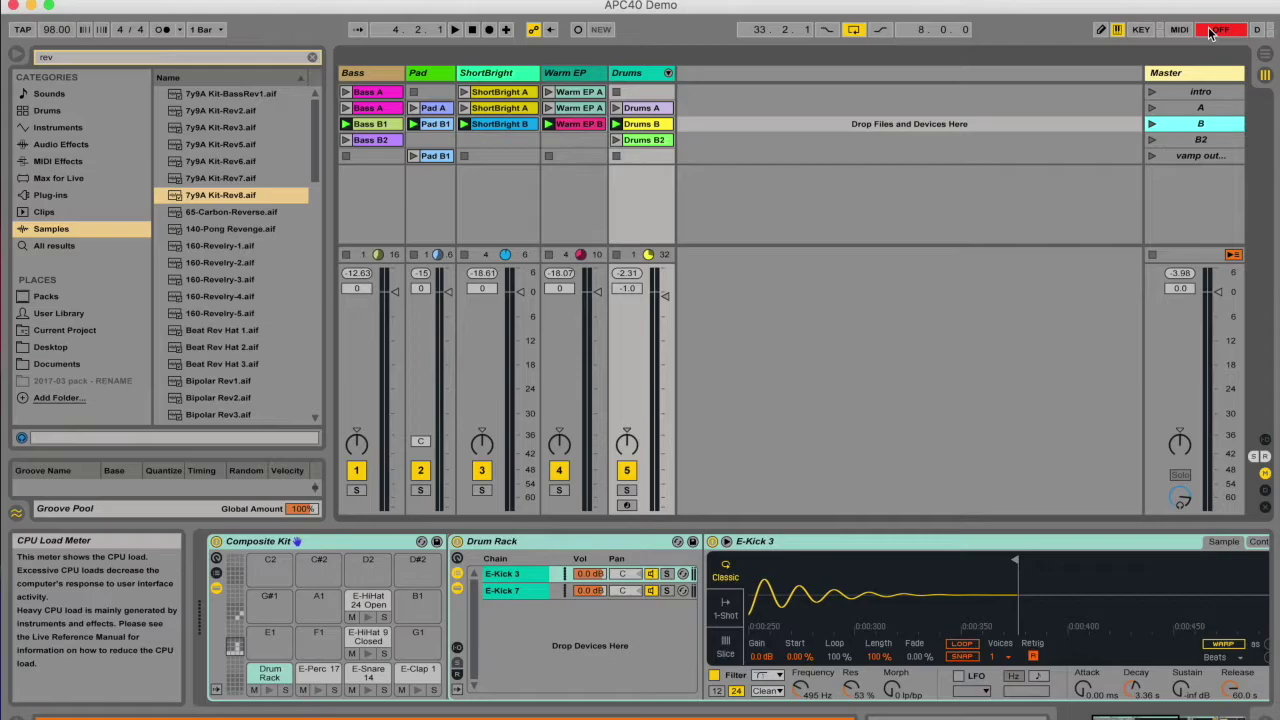
left_click(1211, 31)
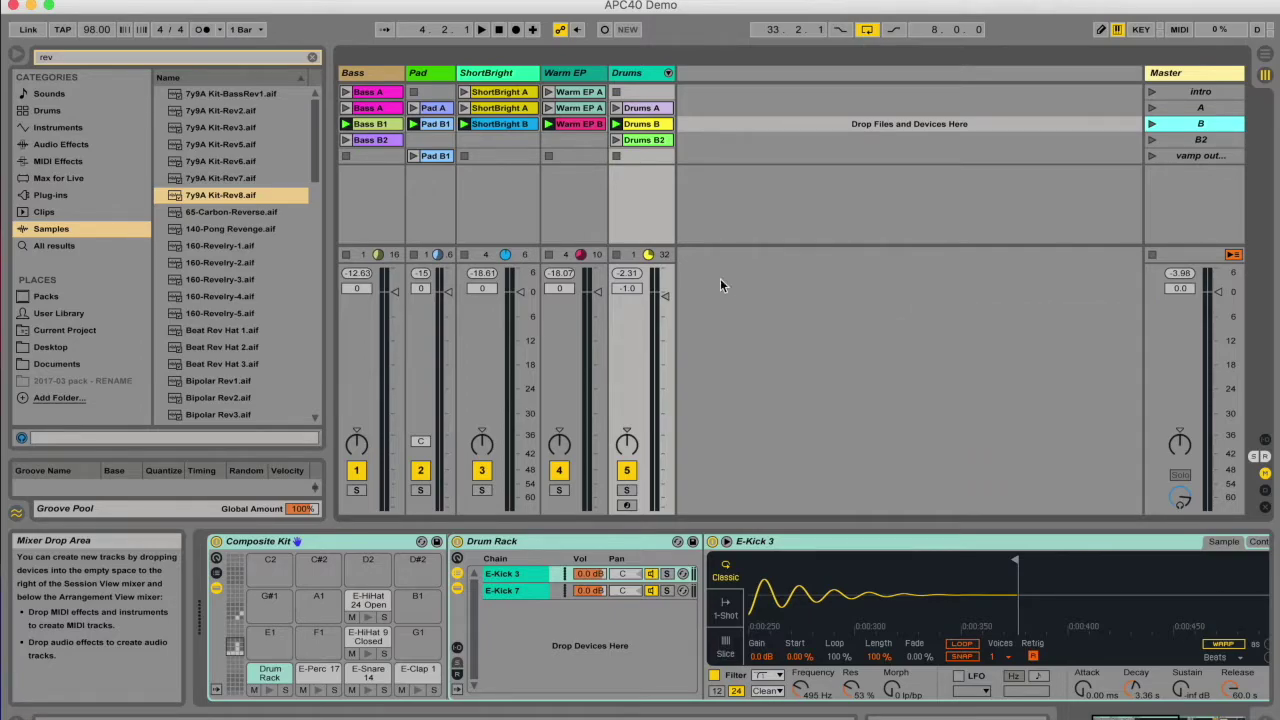
key("super+comma")
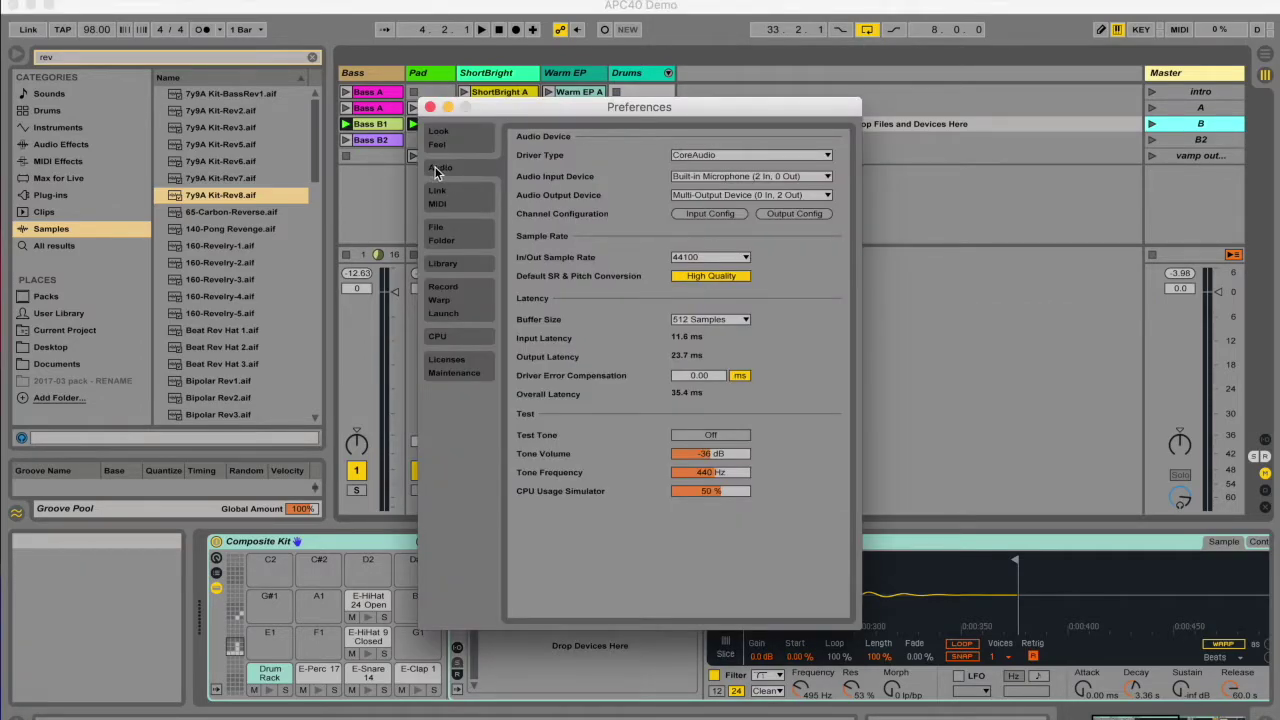
Deactivate the 1/2 stereo and 1 & 2 mono inputs in the audio Input Config
left_click(707, 216)
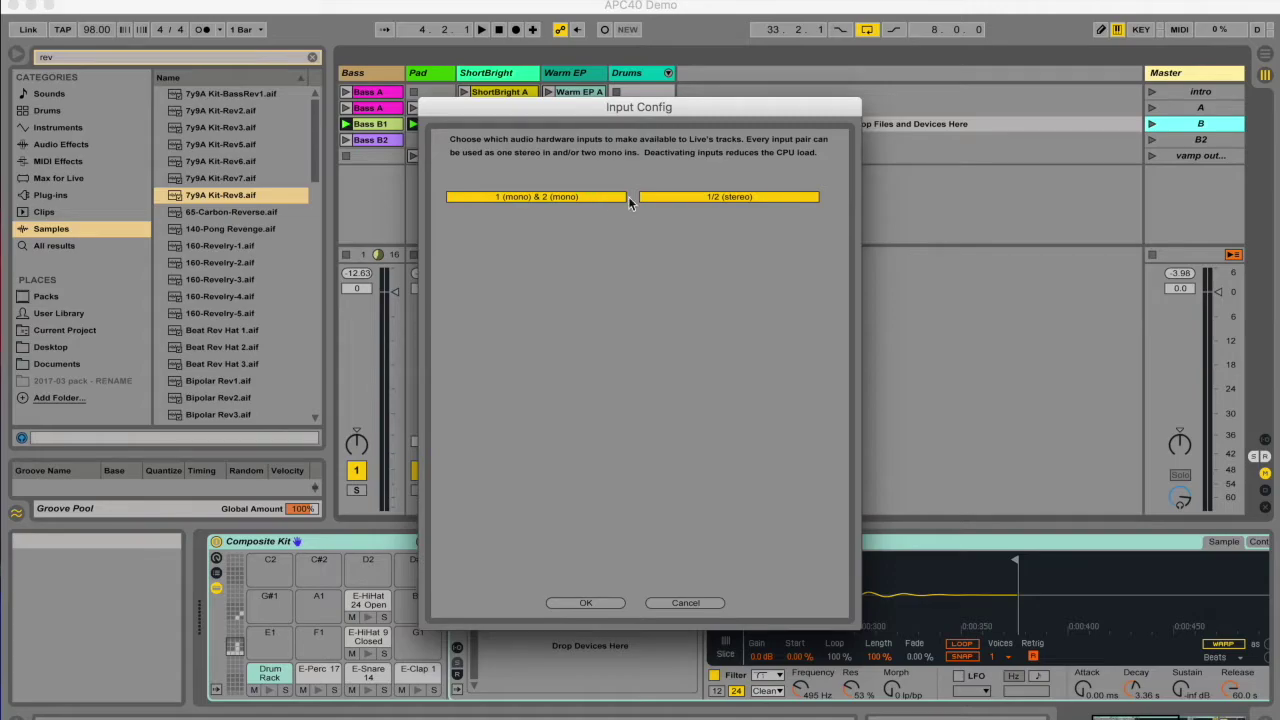
left_click(678, 196)
left_click(607, 197)
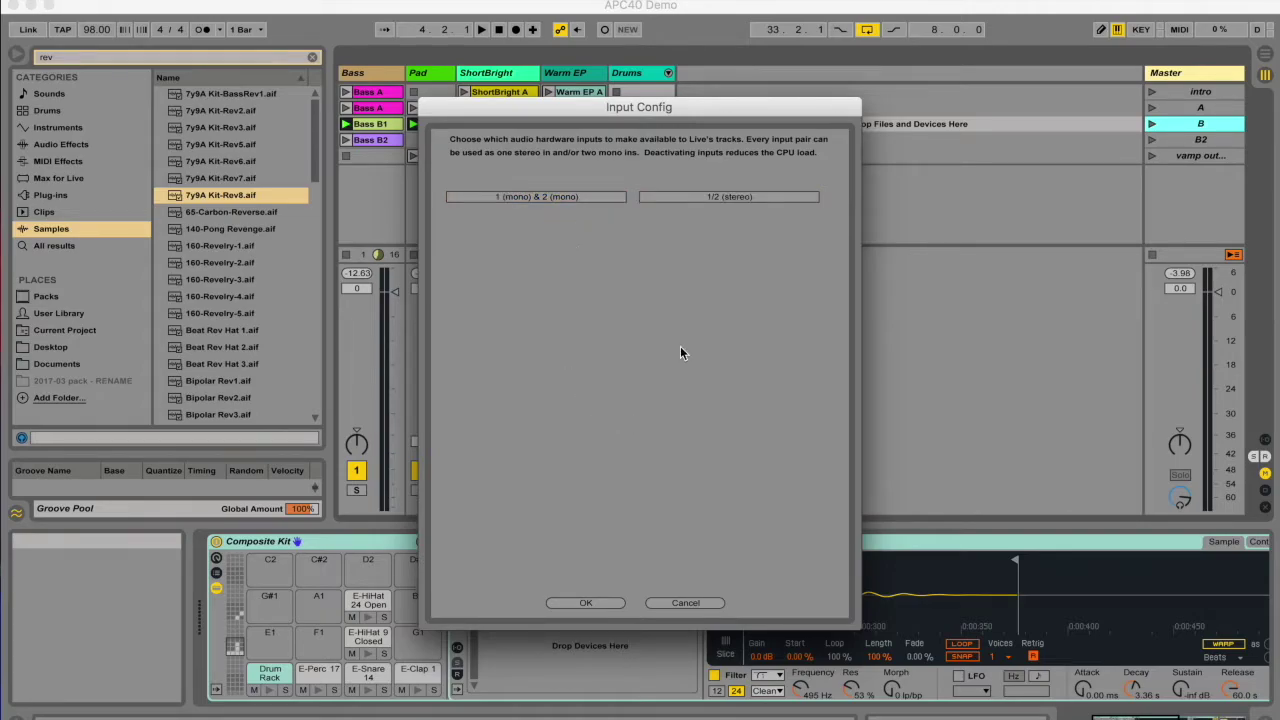
key("Return")
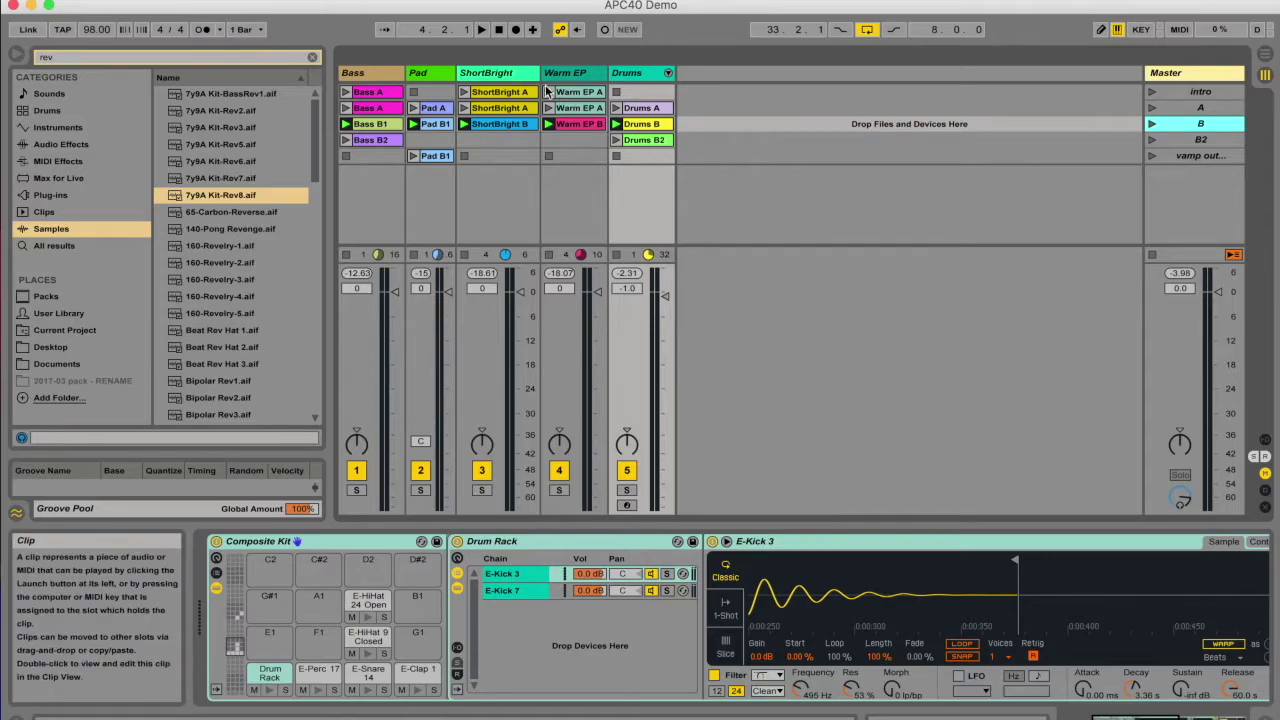
Select the drum chain's Compressor and toggle Beat Repeat's Device Activator
scroll(923, 583, "down", 5)
left_click(840, 541)
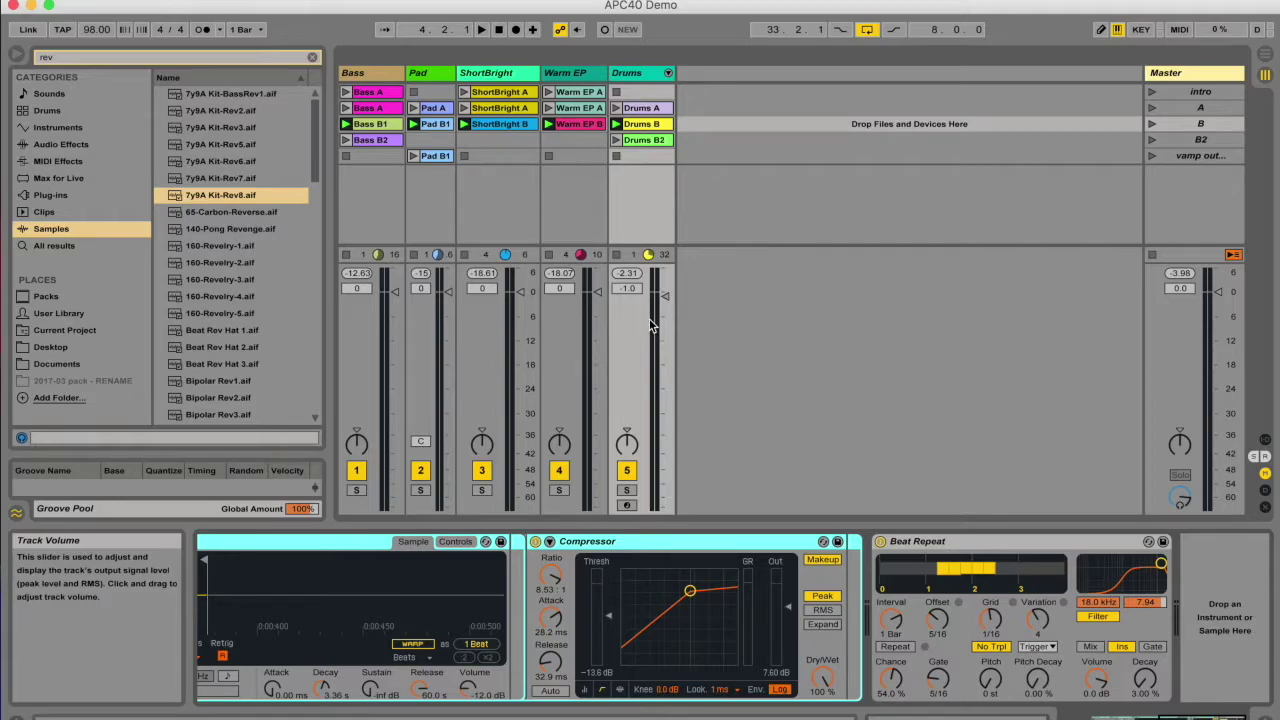
left_click(905, 541)
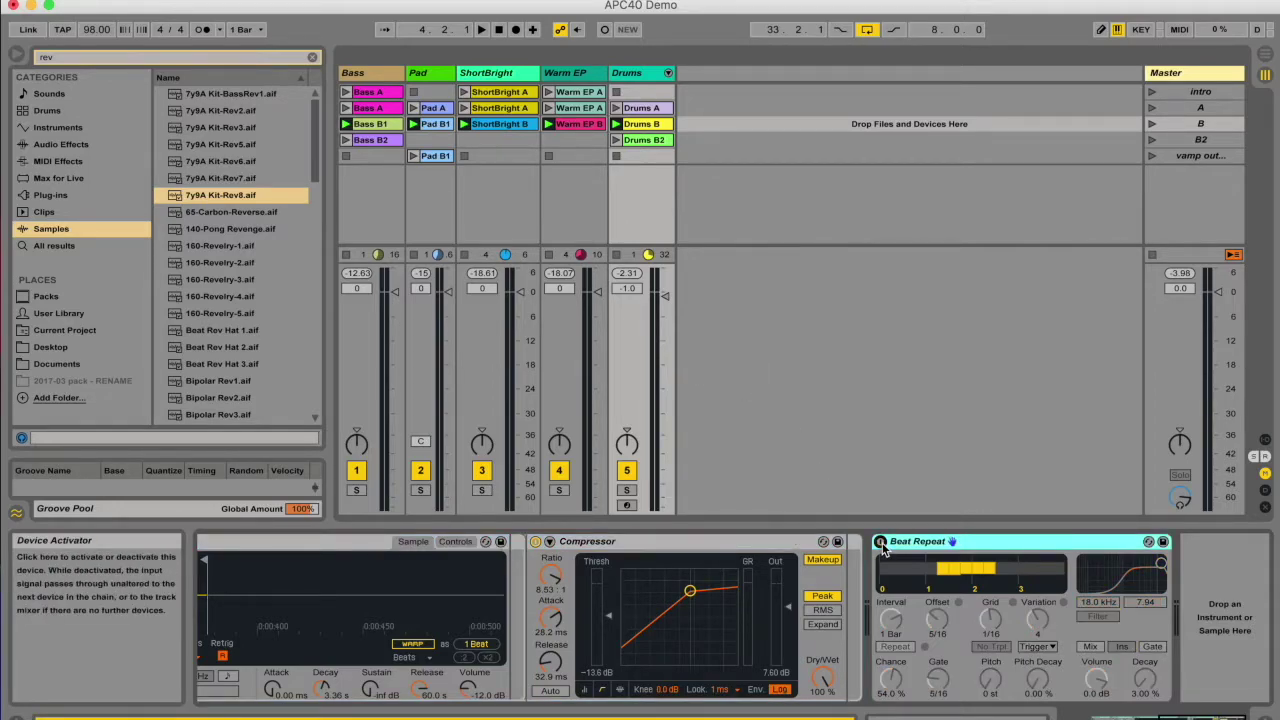
left_click(880, 541)
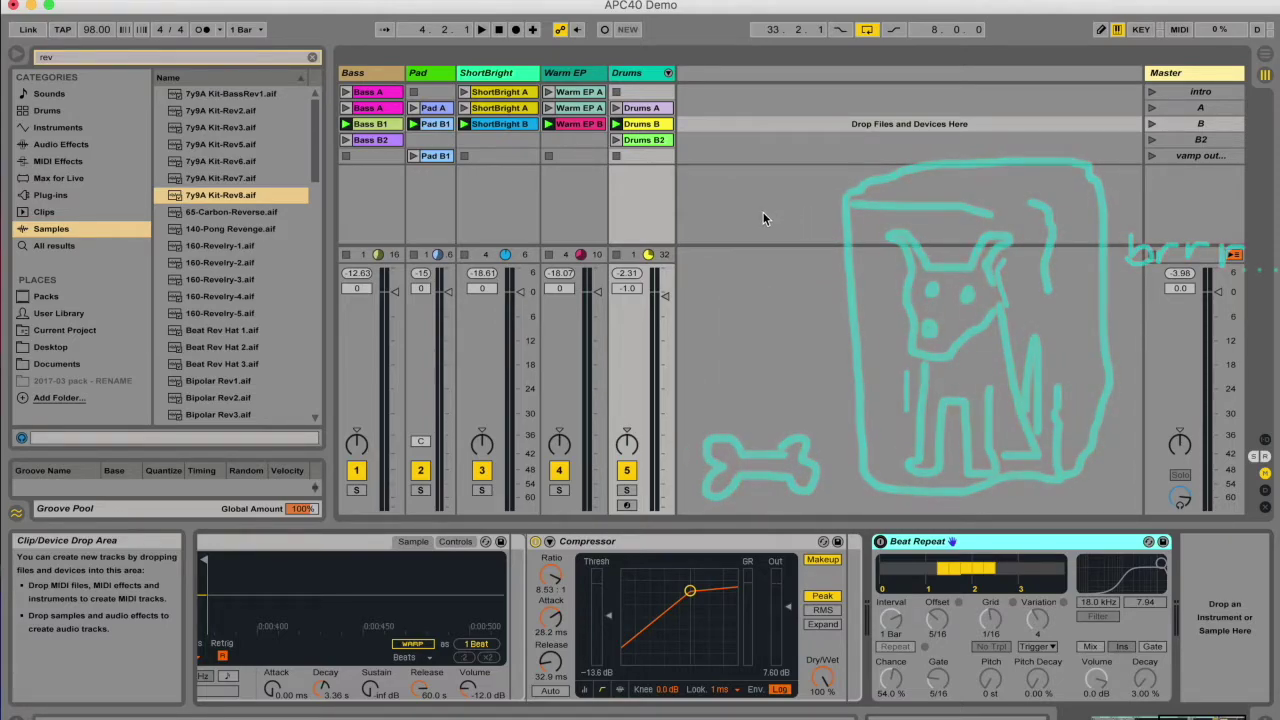
Switch to Arrangement and back, selecting the Warm EP track to show its empty chain
key("Tab")
key("Tab")
left_click(593, 140)
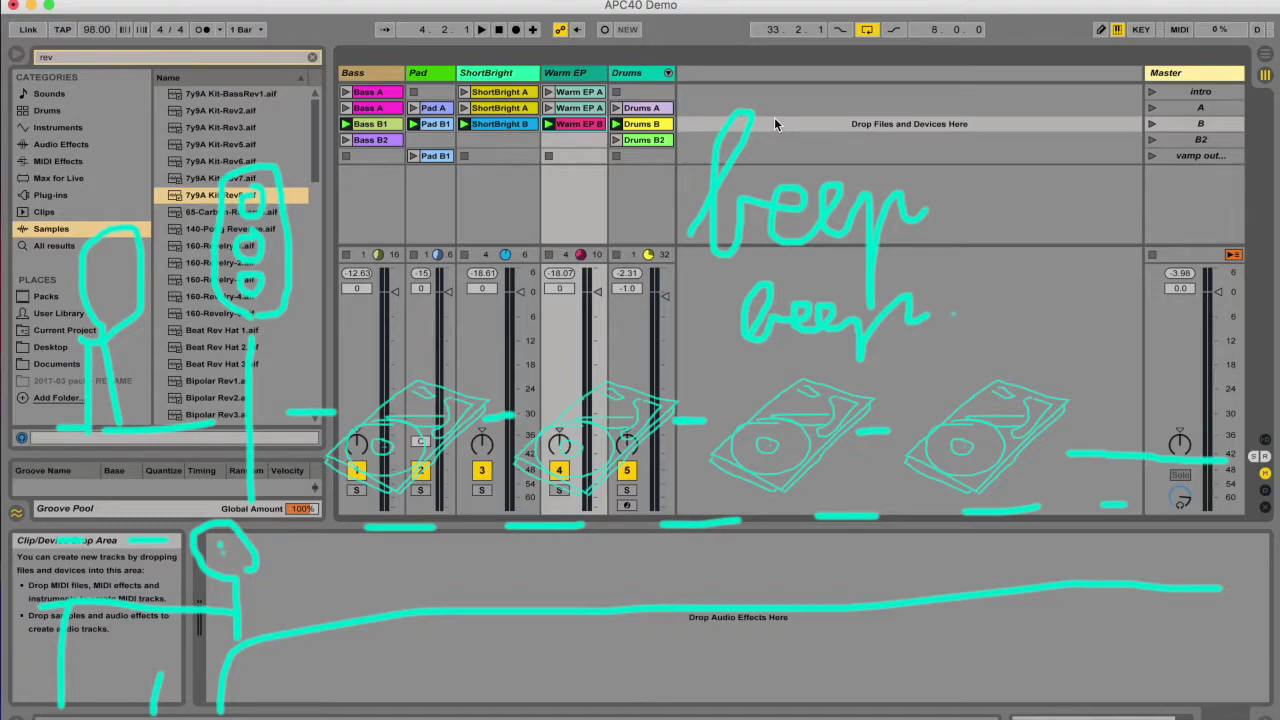
key("Escape")
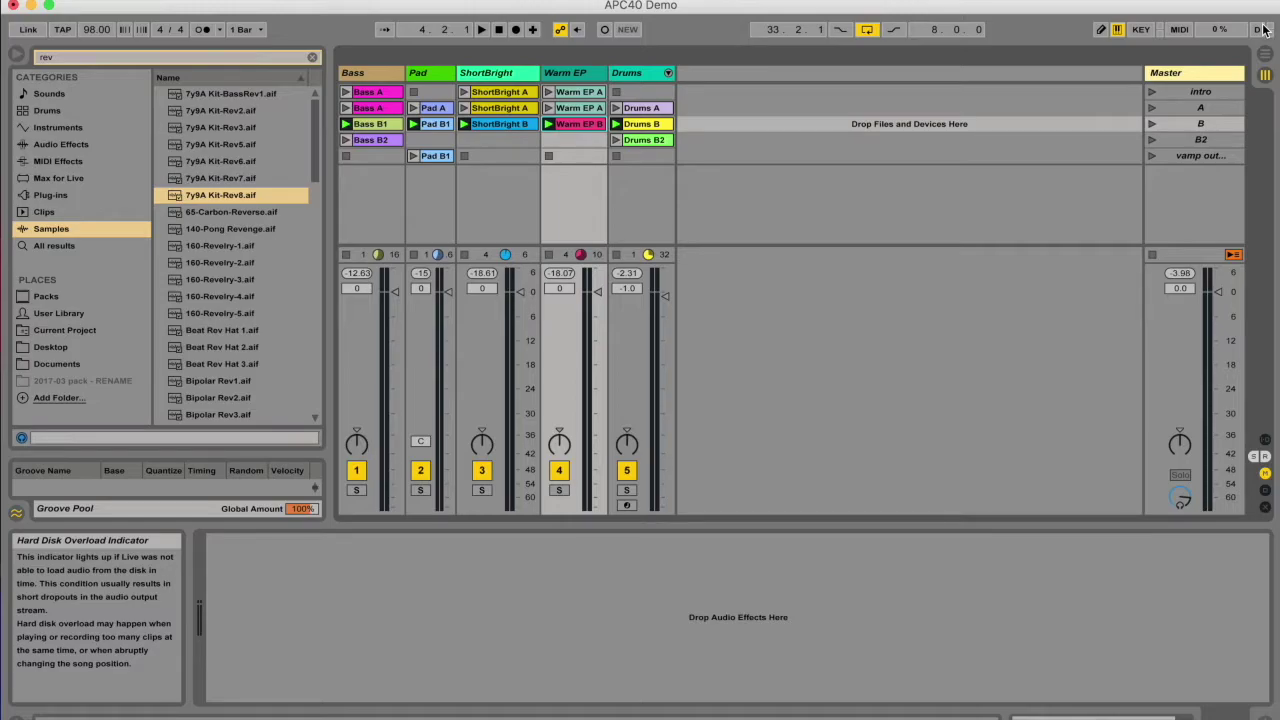
left_click(1263, 30)
Open the Audio preferences showing CoreAudio, 44.1 kHz and a 512-sample buffer
left_click(1263, 30)
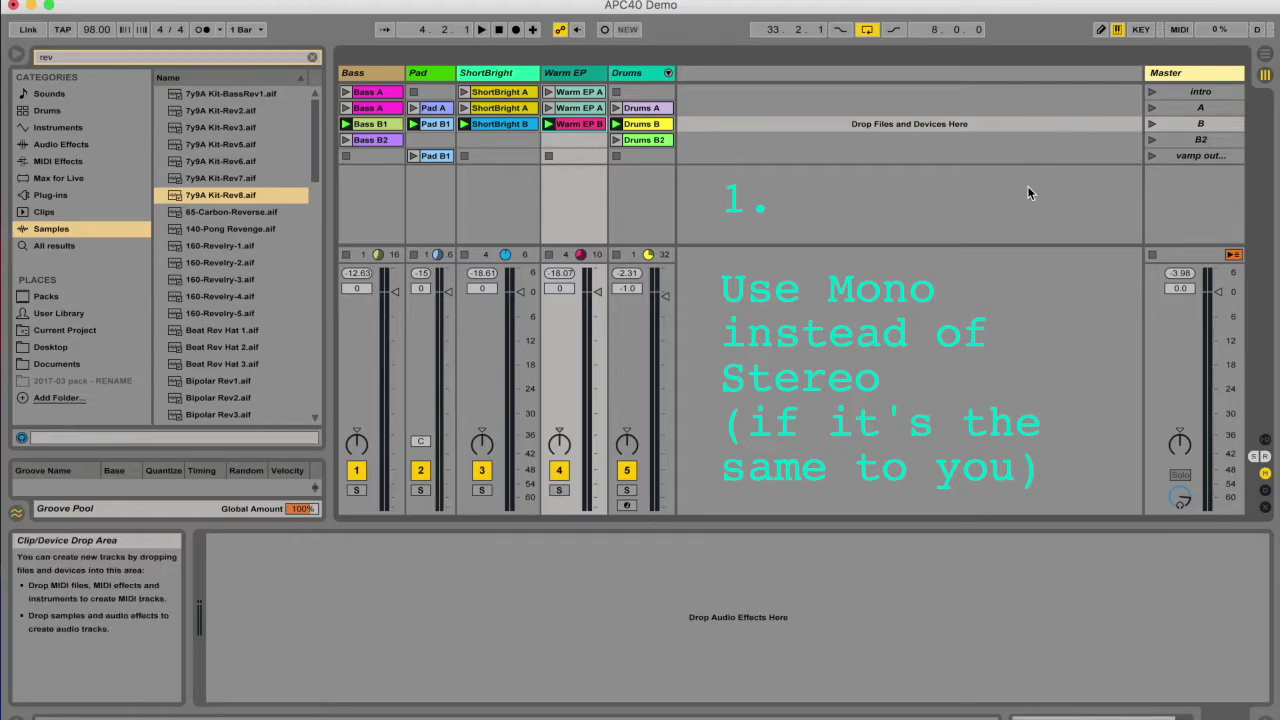
key("super+comma")
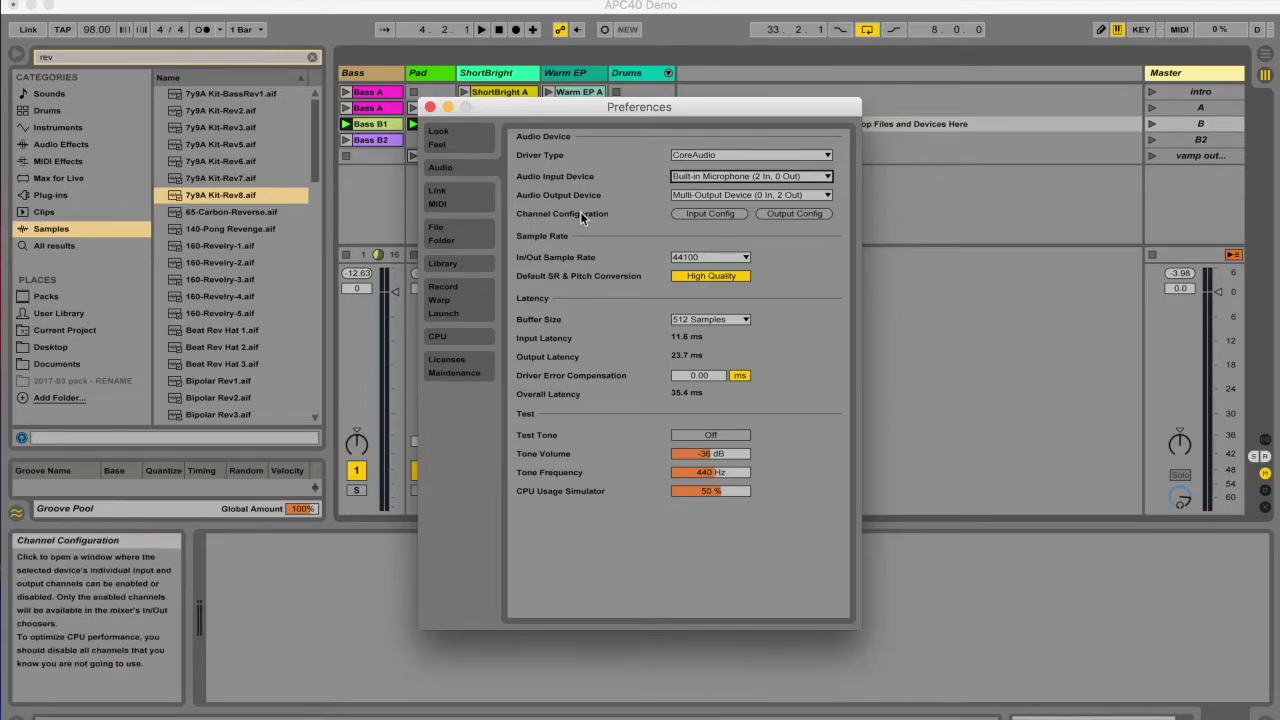
Close Preferences, then select the Warm EP B clip and open it in Clip View
left_click(430, 107)
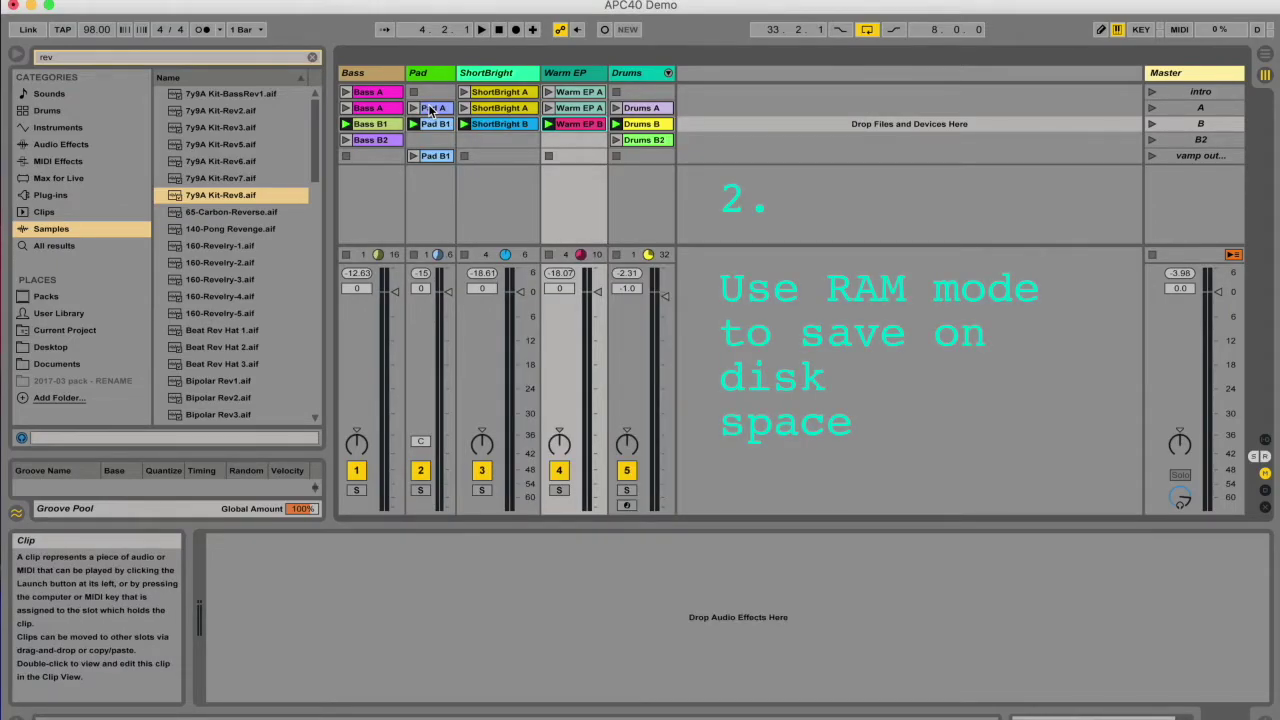
left_click(505, 76)
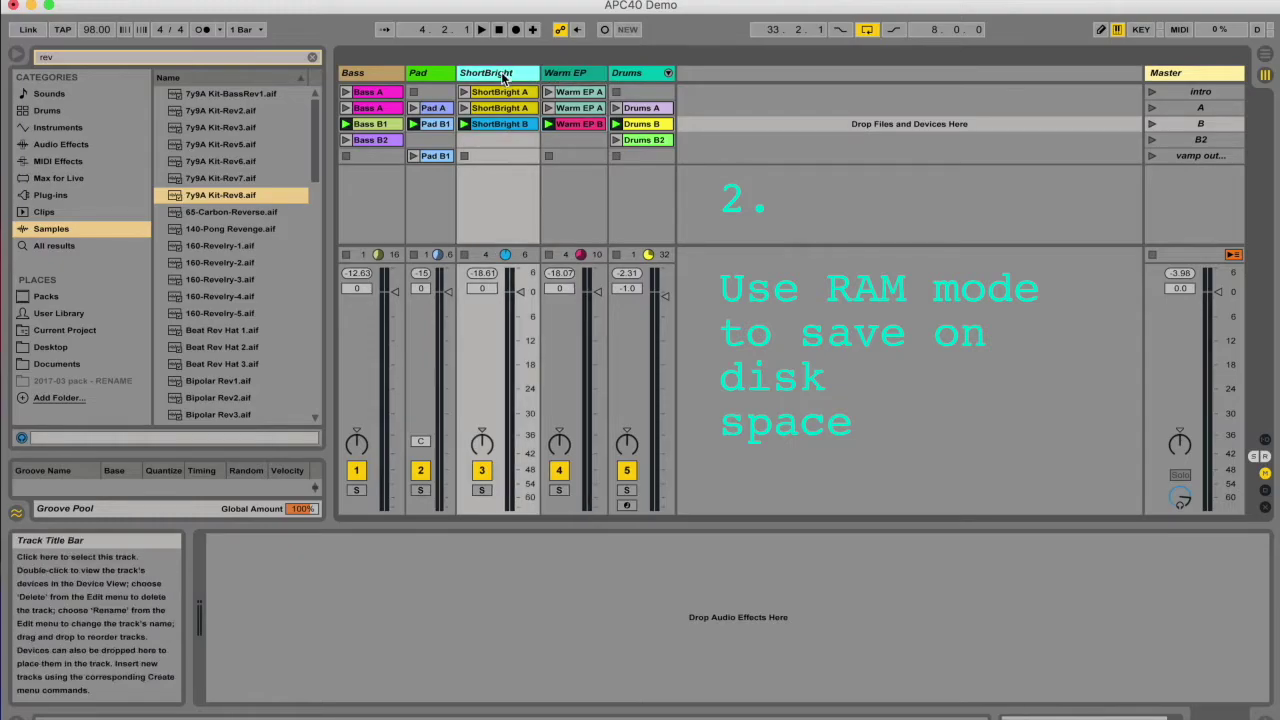
left_click(577, 125)
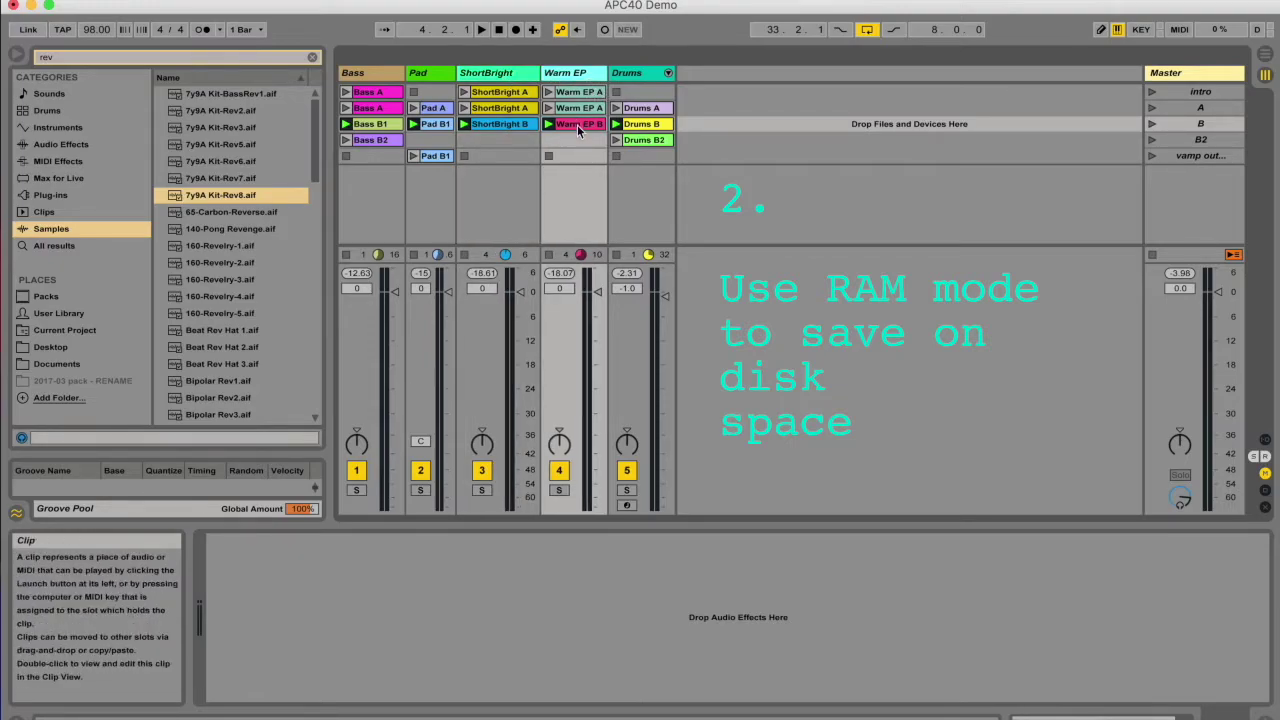
double_click(577, 125)
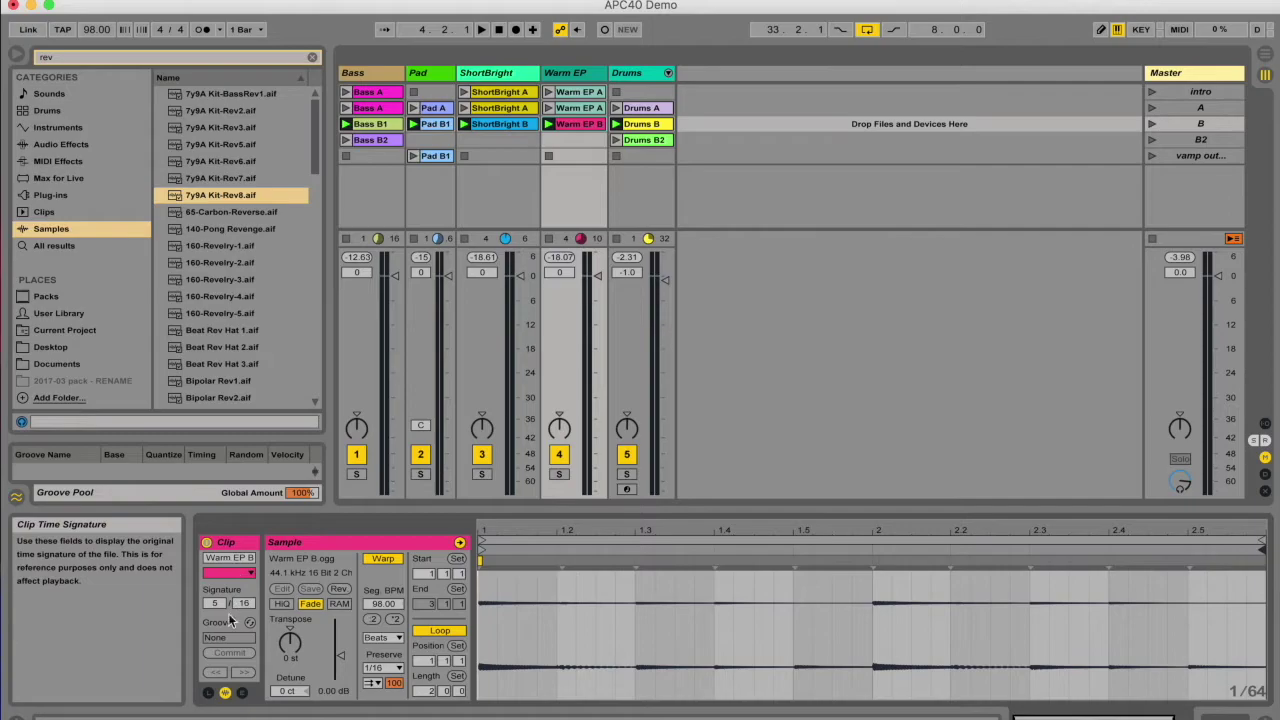
Enable RAM mode for the Warm EP B clip's sample
left_click(226, 693)
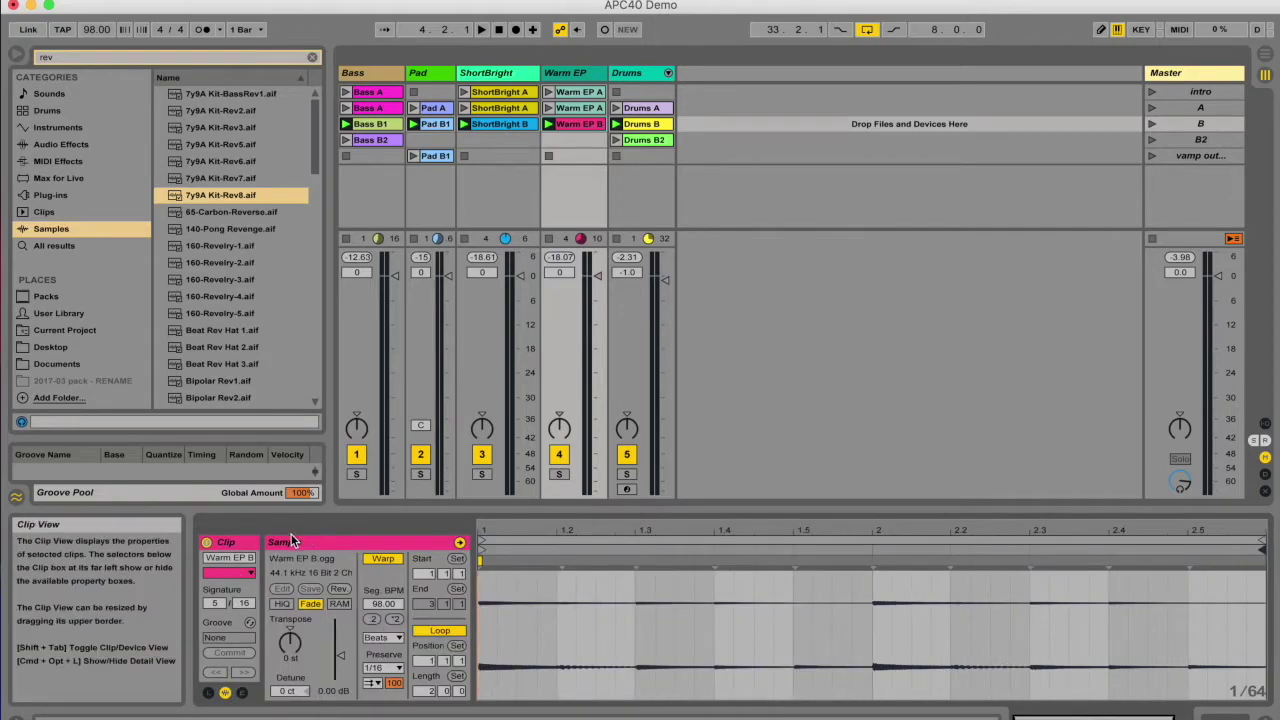
left_click(340, 608)
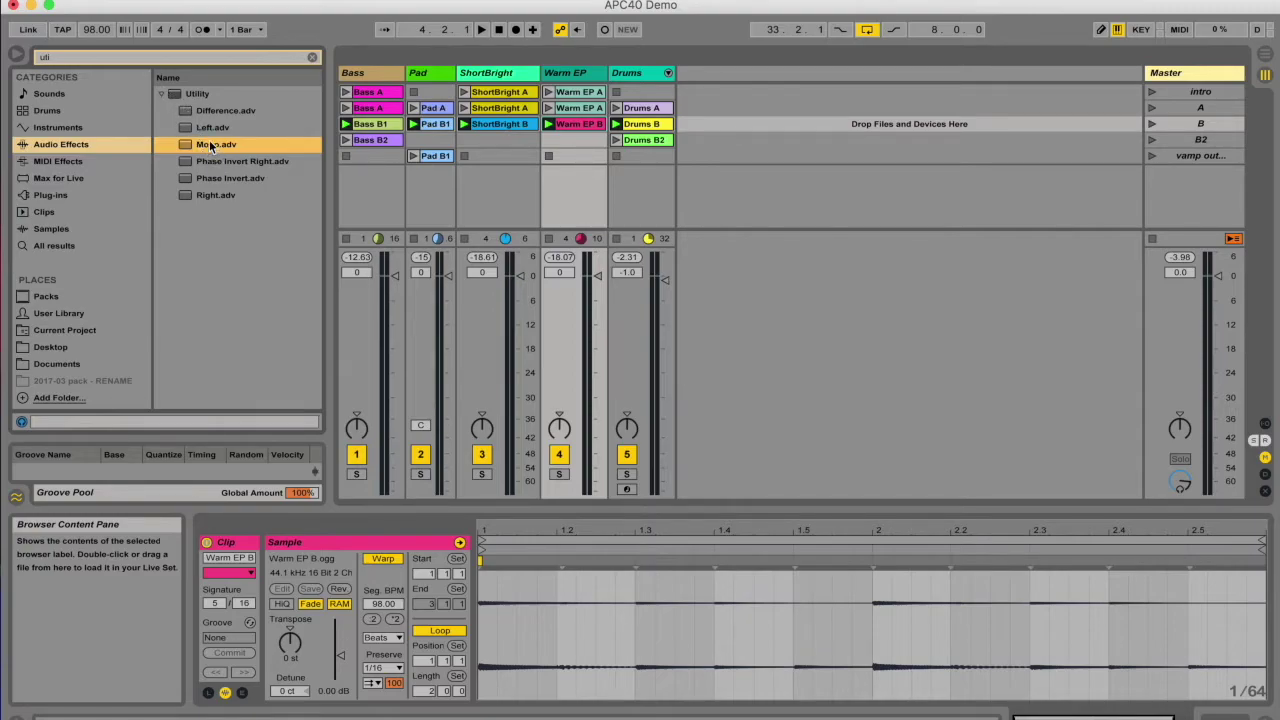
key("Tab")
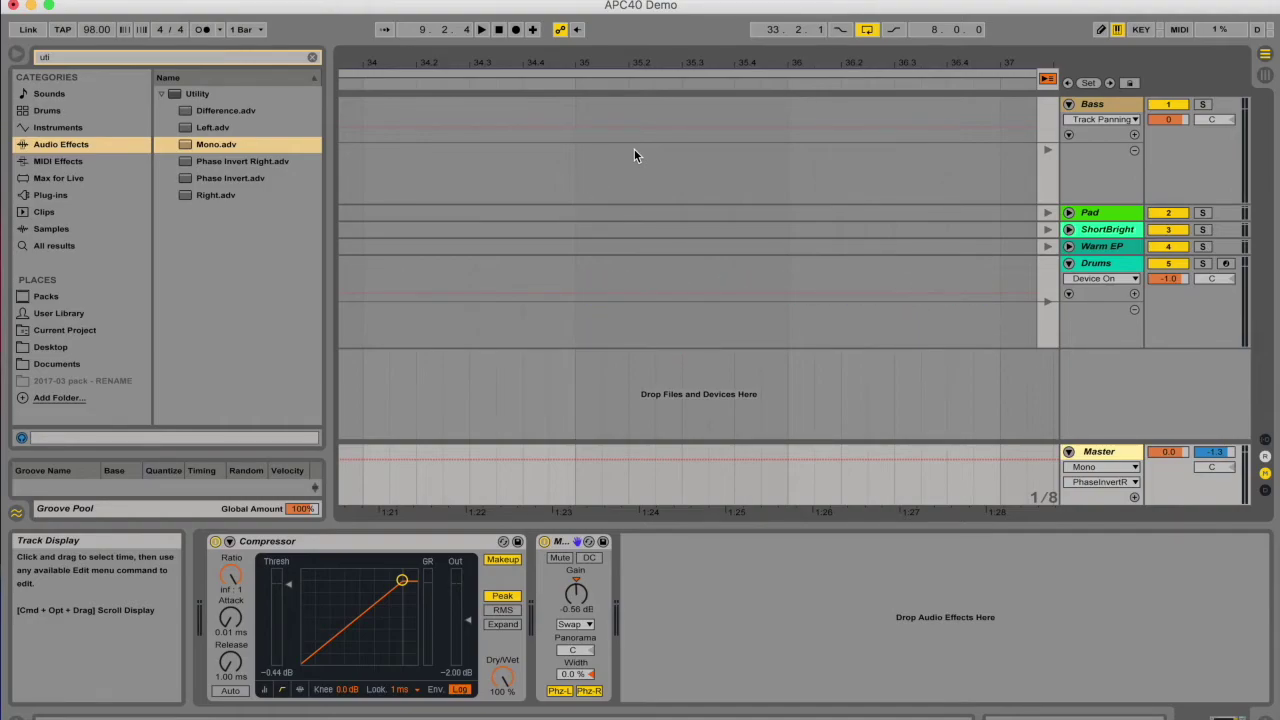
Clear the browser search field and show the Instruments category
left_click(57, 127)
left_click(254, 161)
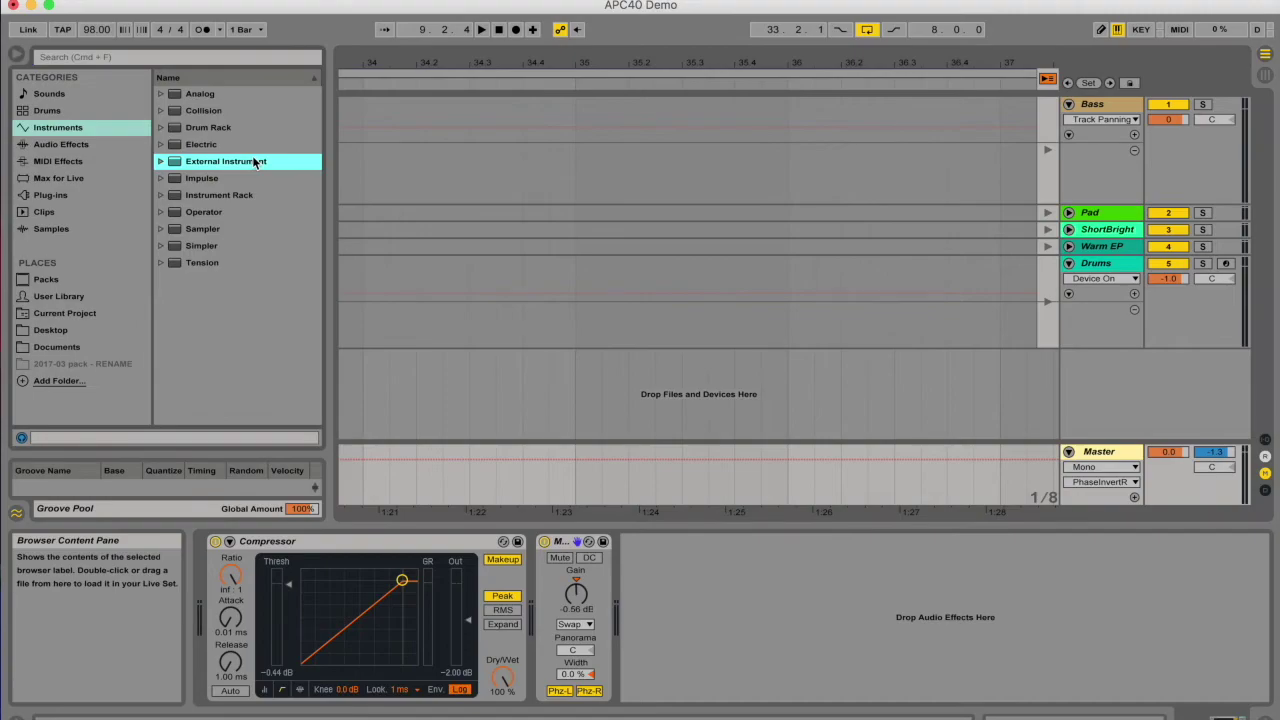